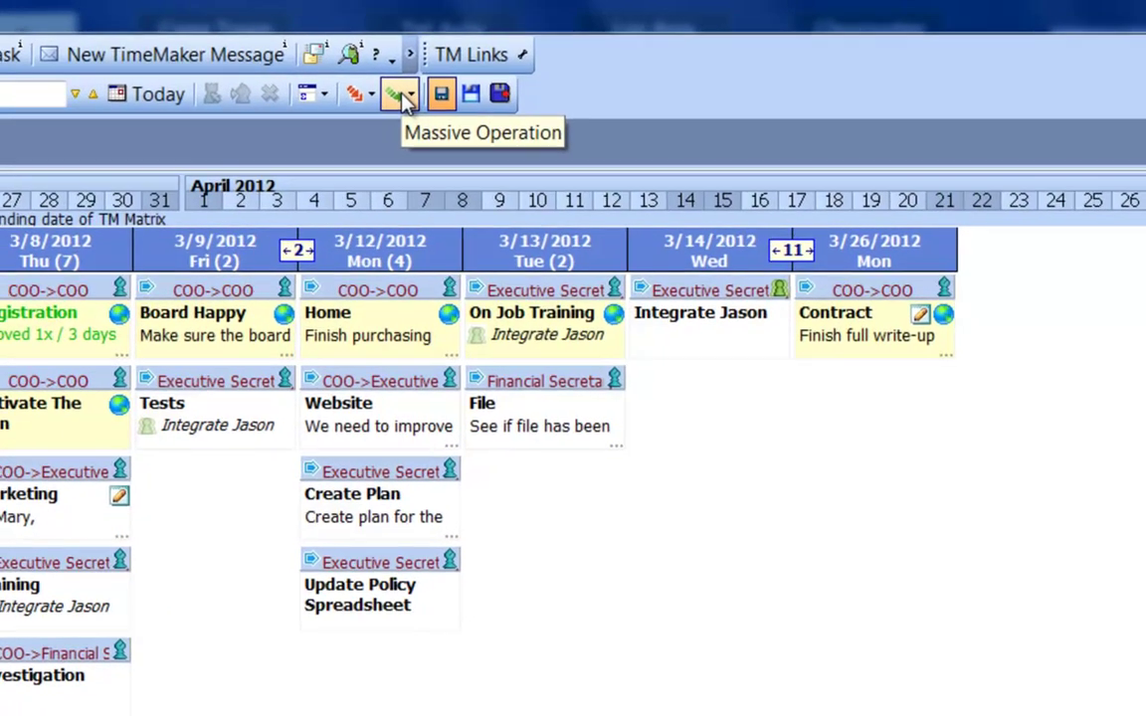
Open the Massive Action: Date Change picker, show and hide the workload chart, then close it without applying a date.
{"action": "left_click", "coordinate": [404, 97]}
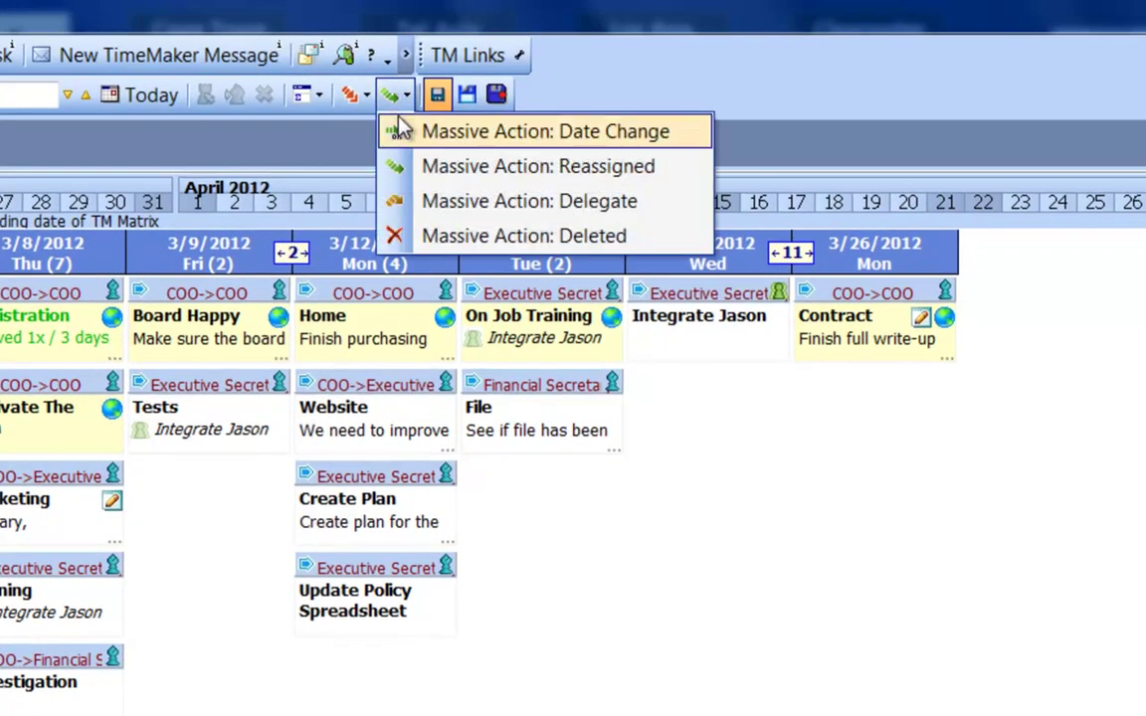
{"action": "left_click", "coordinate": [665, 139]}
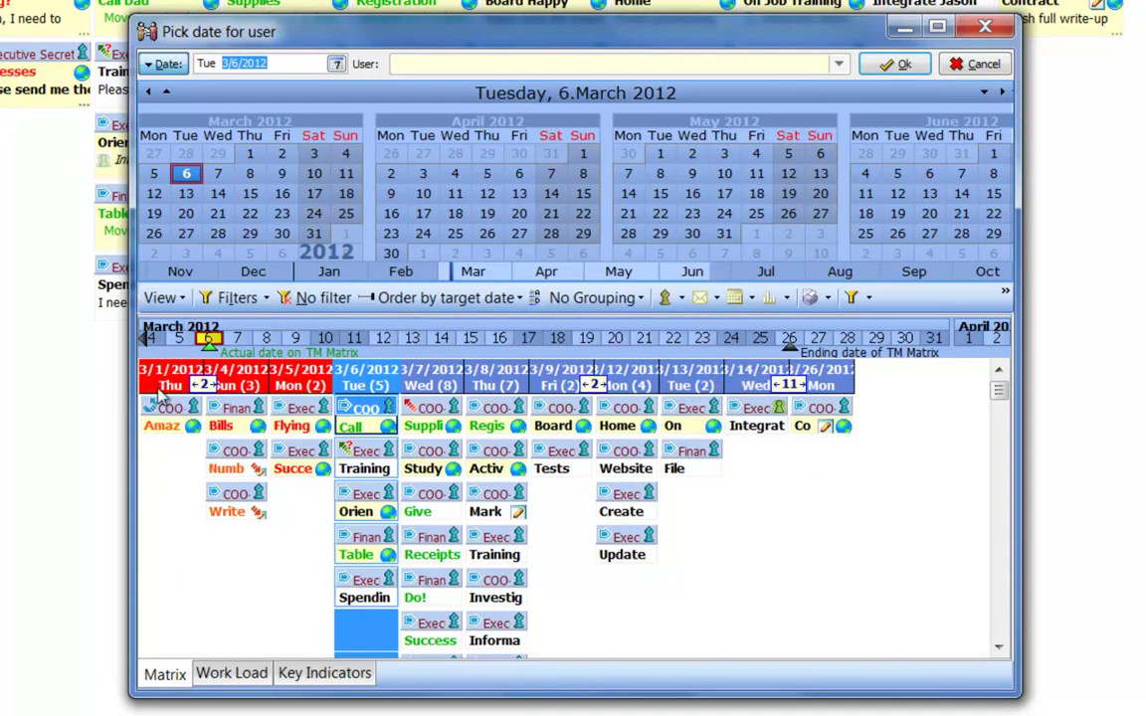
{"action": "left_click", "coordinate": [814, 296]}
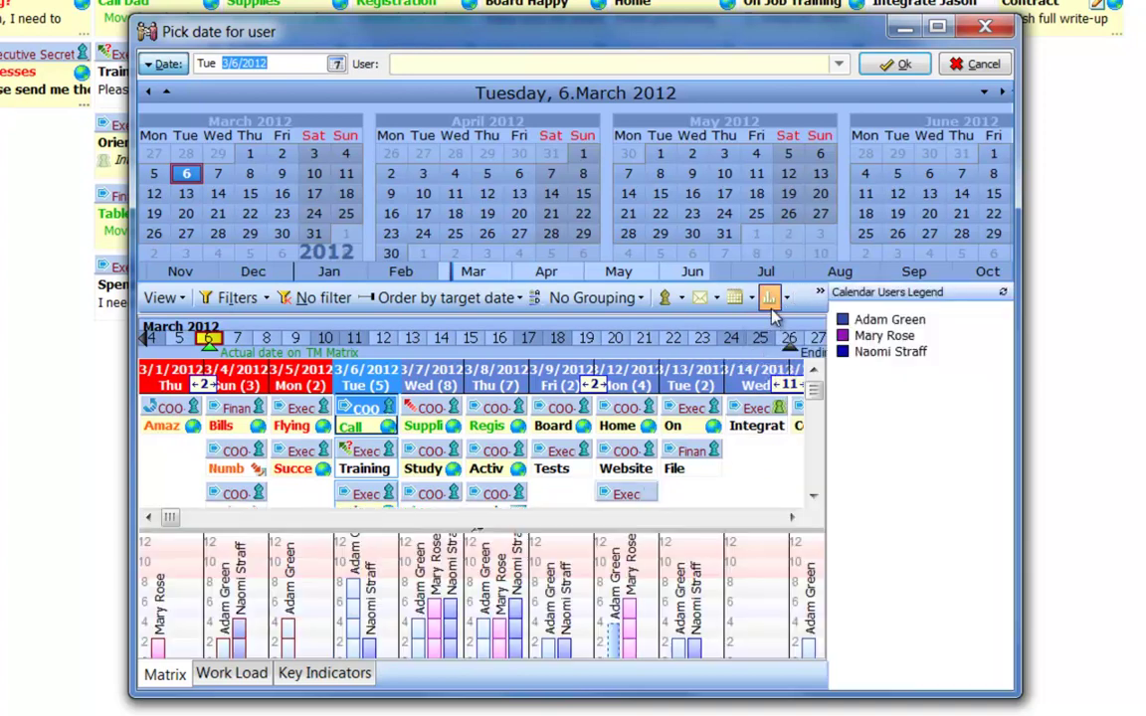
{"action": "left_click", "coordinate": [813, 297]}
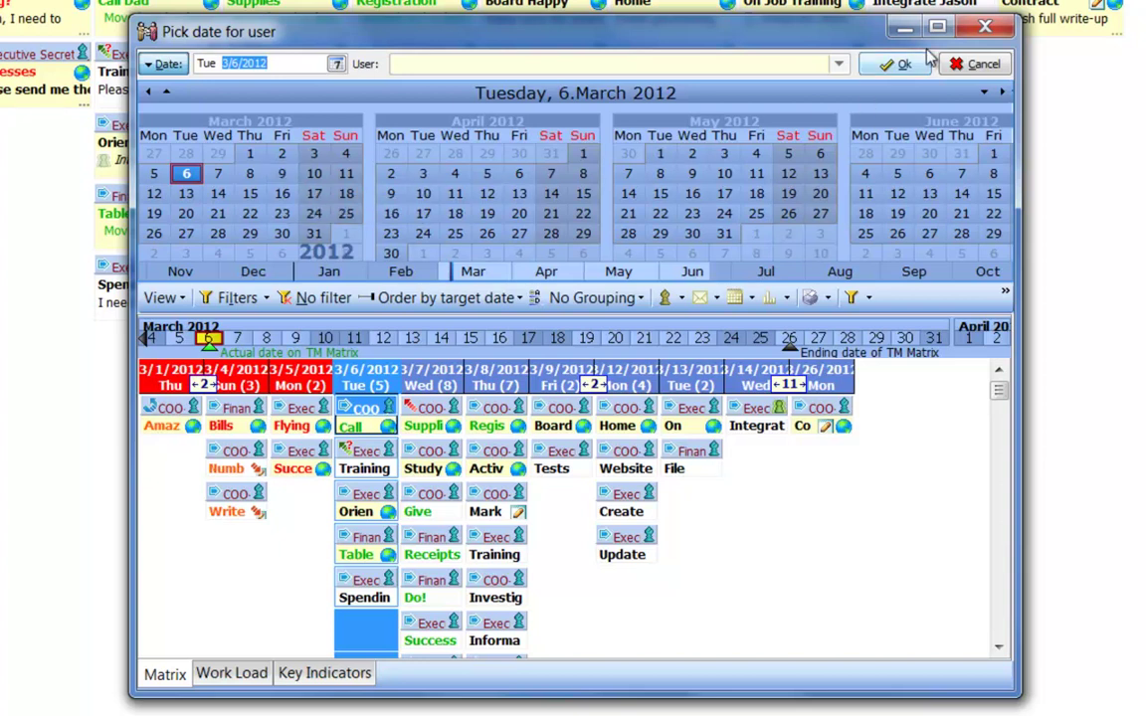
{"action": "left_click", "coordinate": [986, 27]}
{"action": "left_click", "coordinate": [413, 76]}
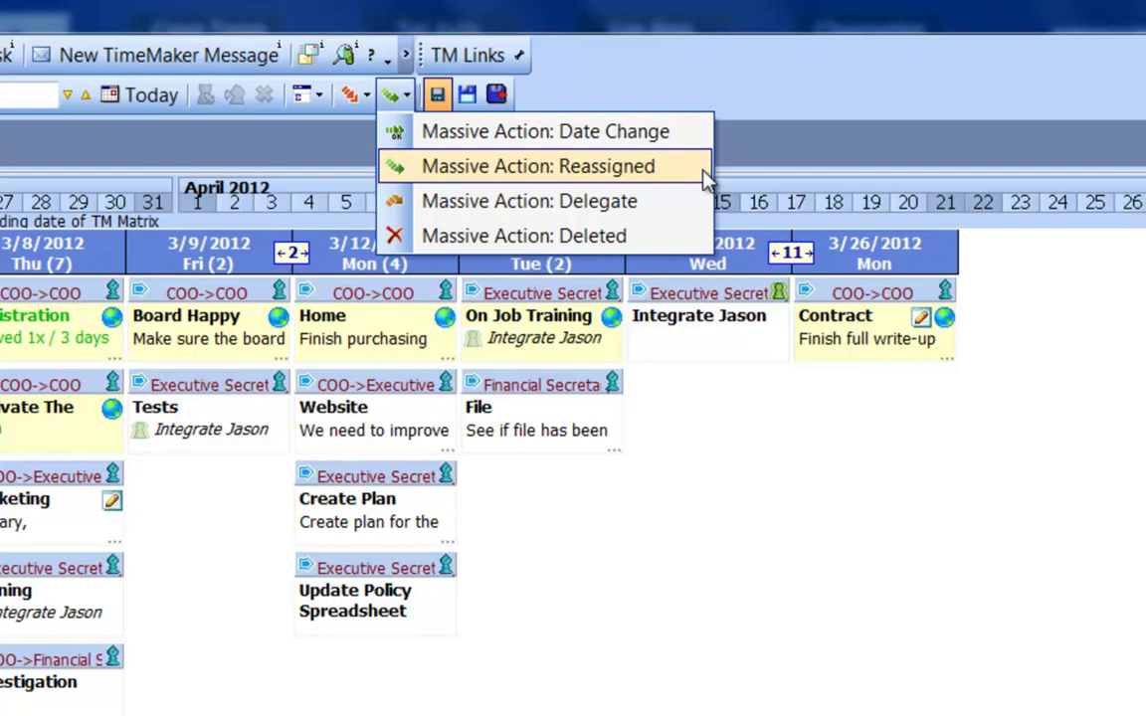
{"action": "left_click", "coordinate": [702, 169]}
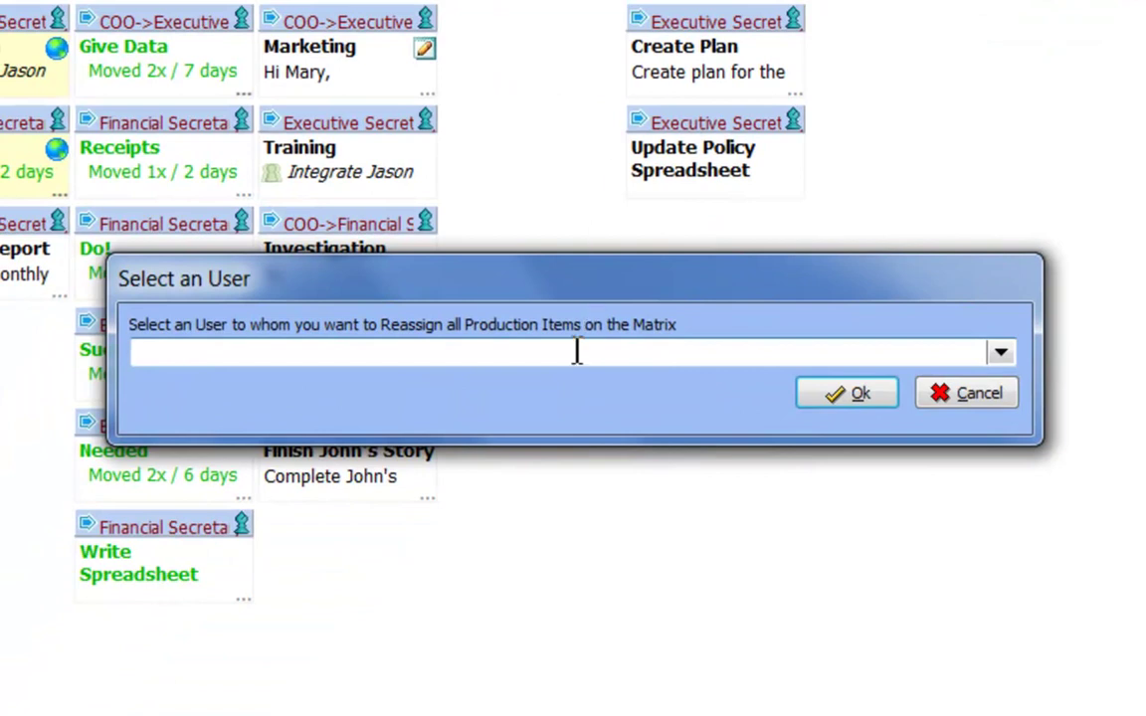
{"action": "type", "text": "mary"}
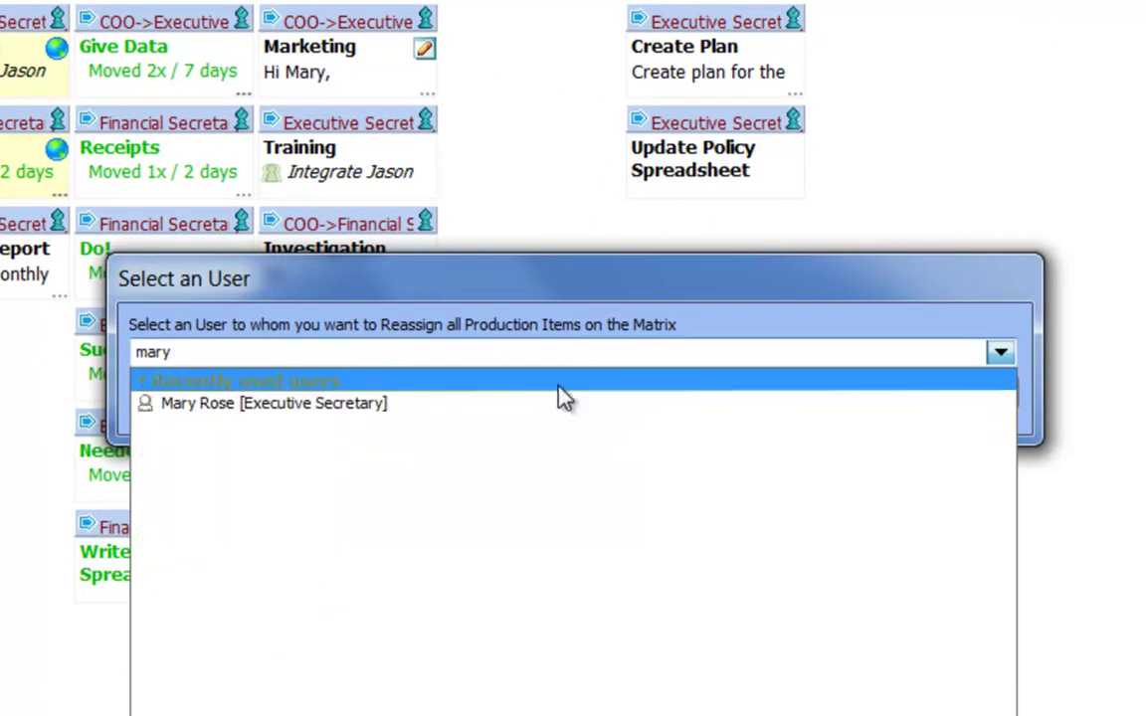
{"action": "left_click", "coordinate": [559, 401]}
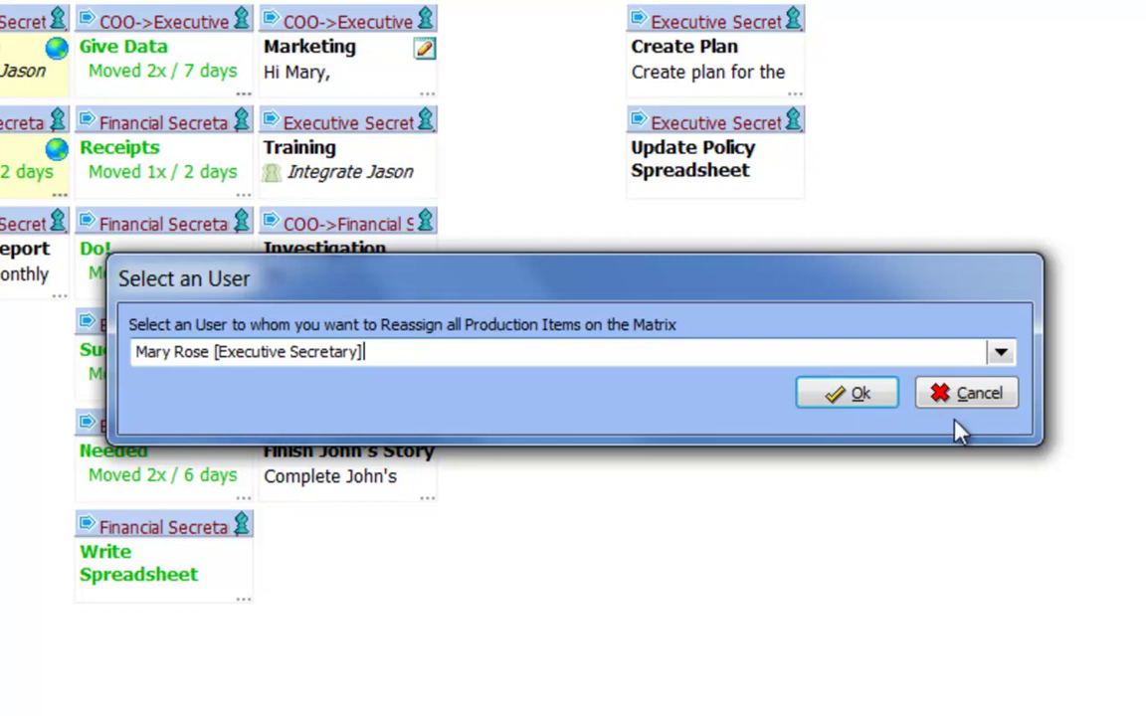
{"action": "left_click", "coordinate": [983, 413]}
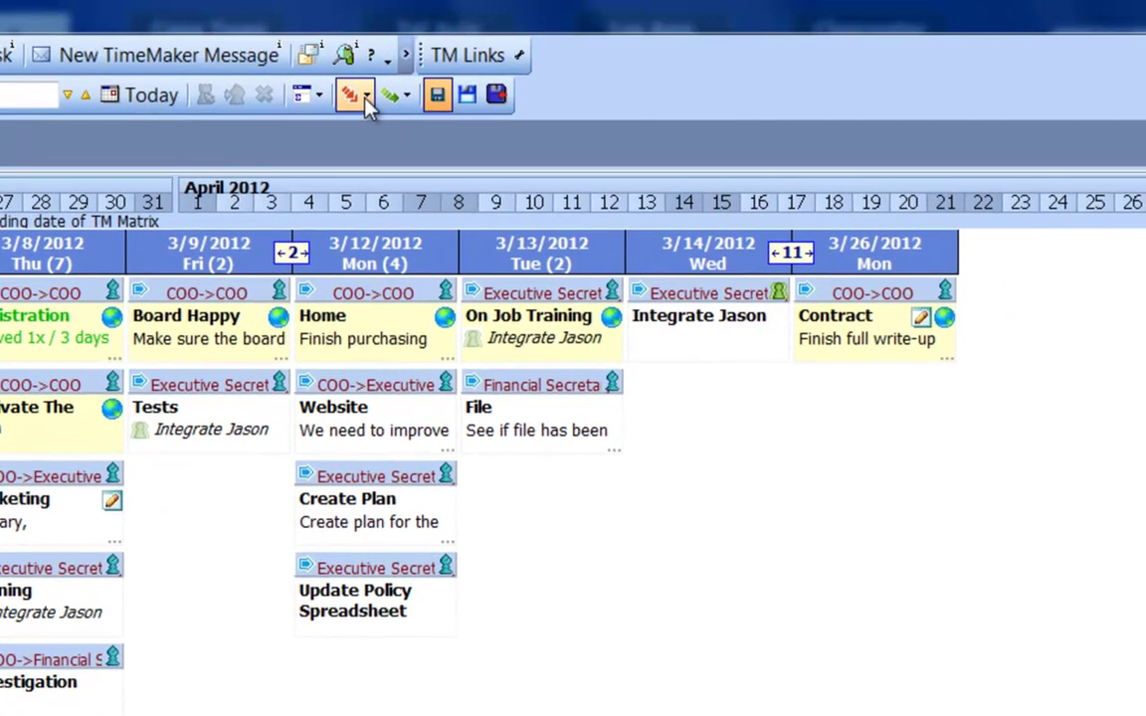
{"action": "left_click", "coordinate": [388, 100]}
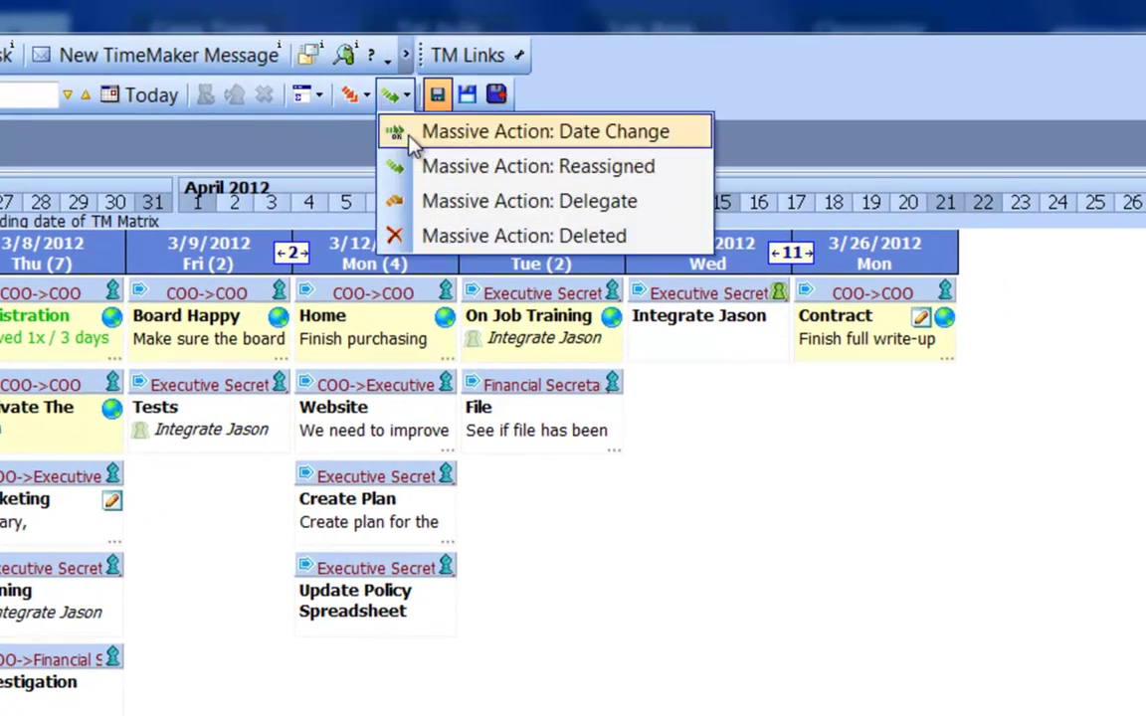
{"action": "left_click", "coordinate": [656, 204]}
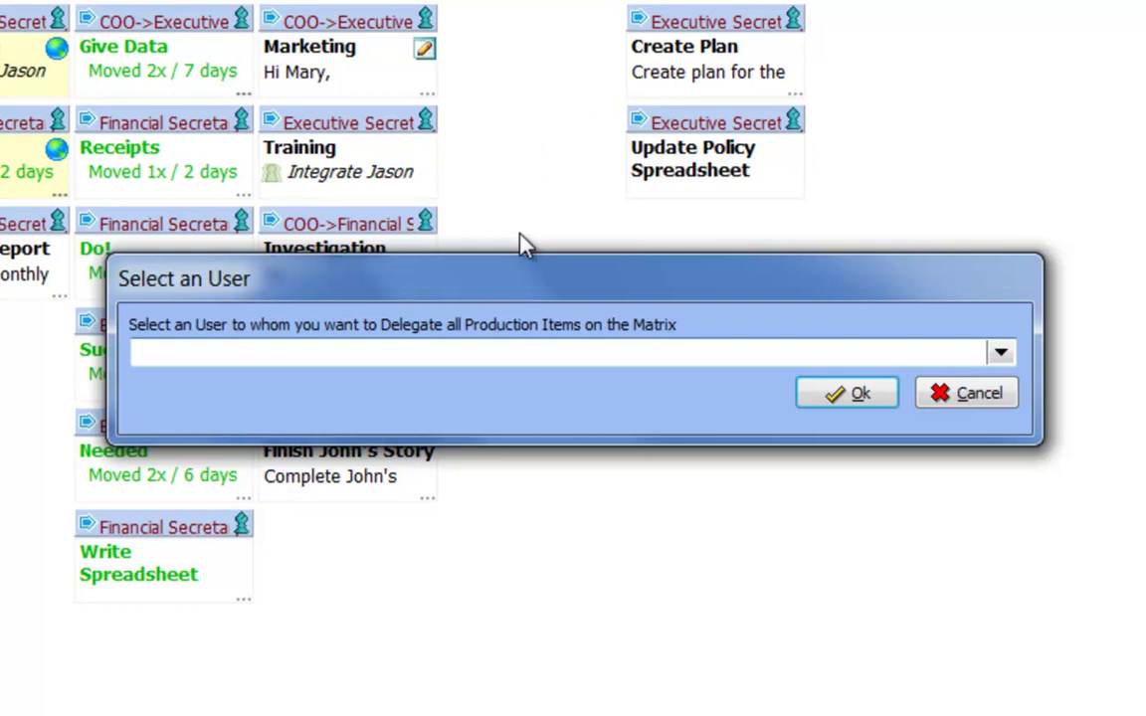
{"action": "type", "text": "Mary"}
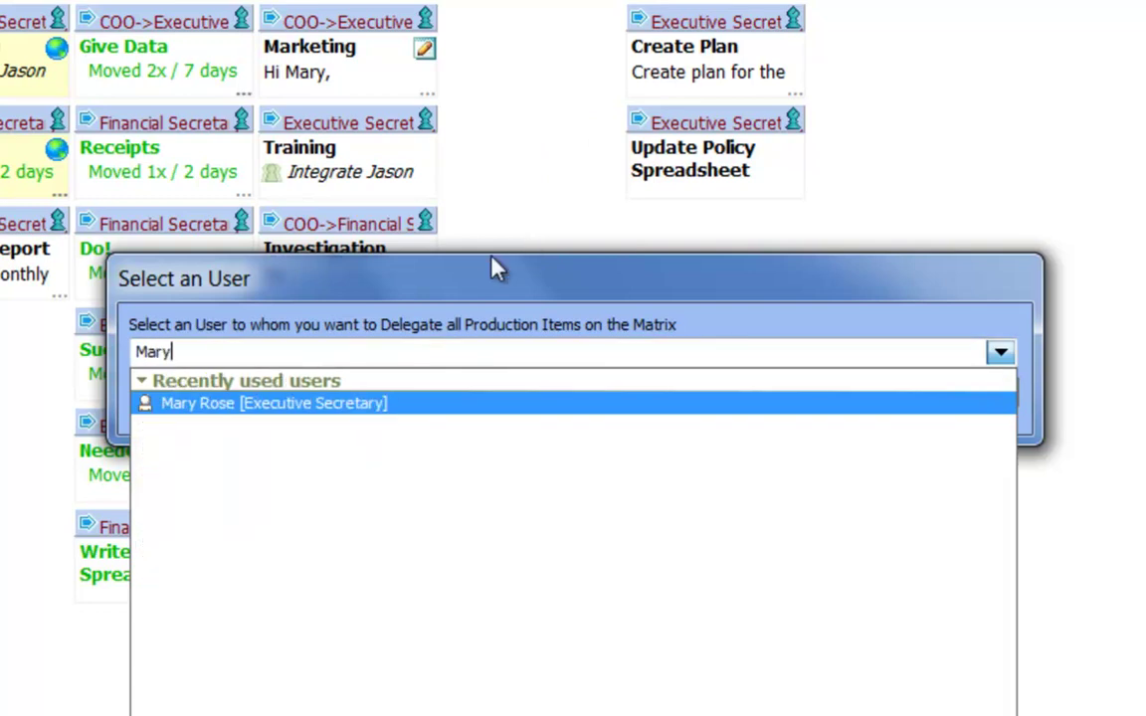
{"action": "left_click", "coordinate": [304, 408]}
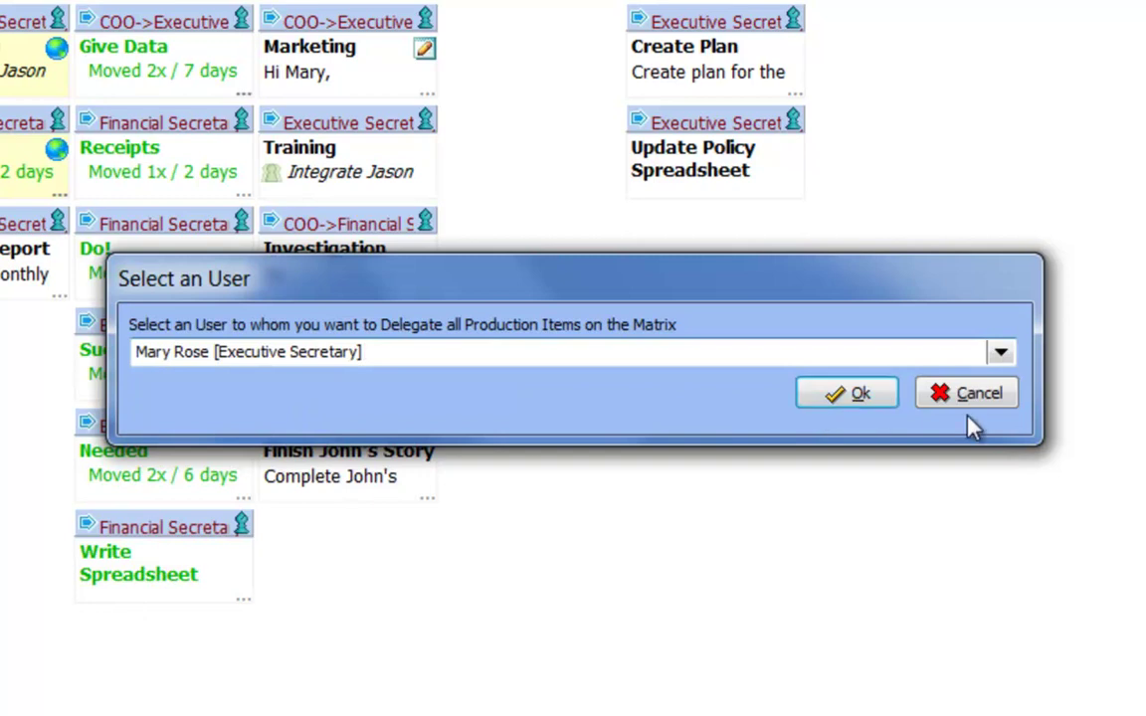
{"action": "left_click", "coordinate": [1014, 404]}
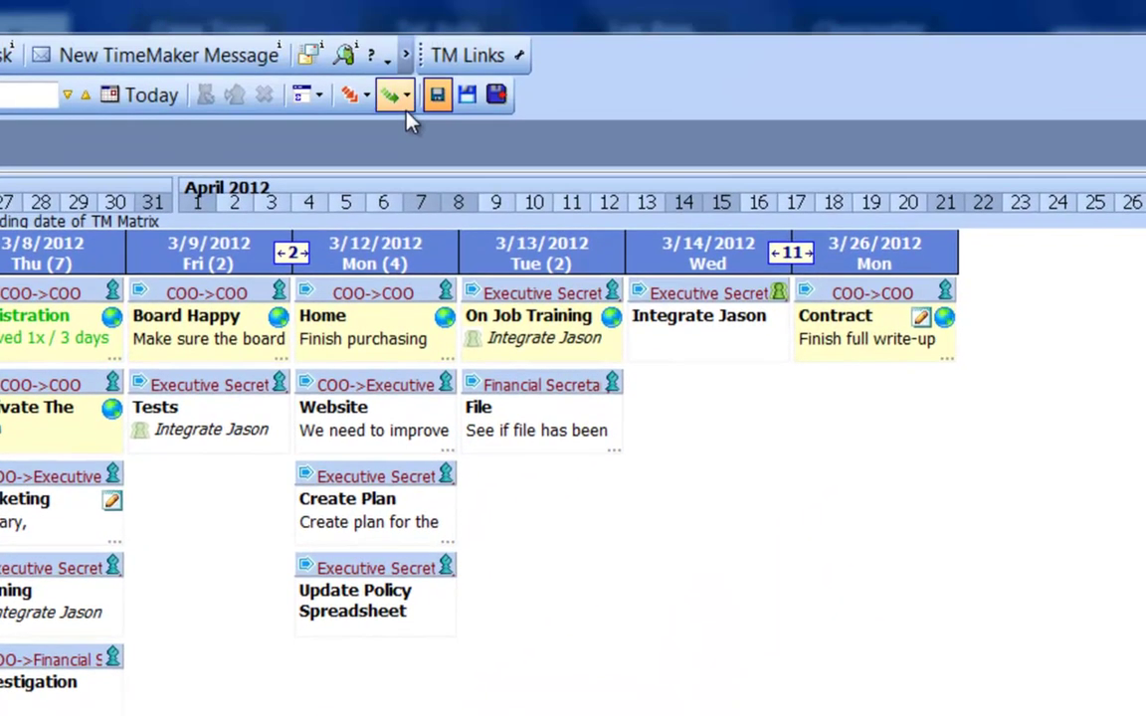
{"action": "left_click", "coordinate": [406, 107]}
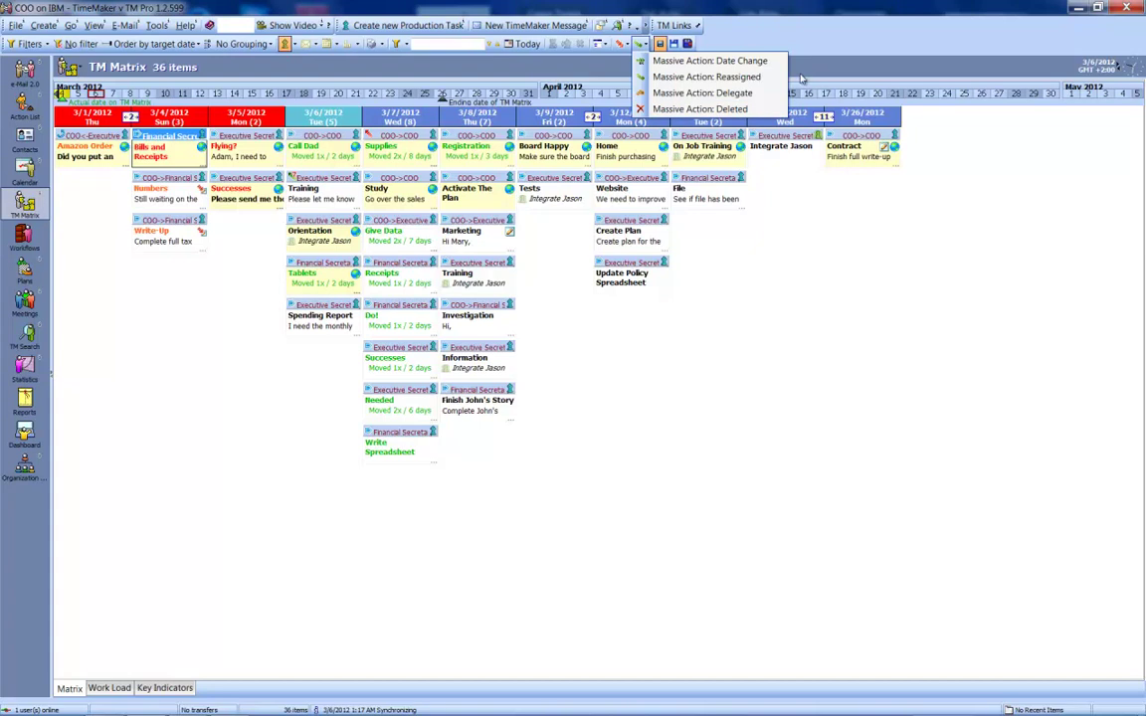
Close the bulk action list and filter the matrix by Performer to the Executive Secretary's tasks.
{"action": "left_click", "coordinate": [724, 63]}
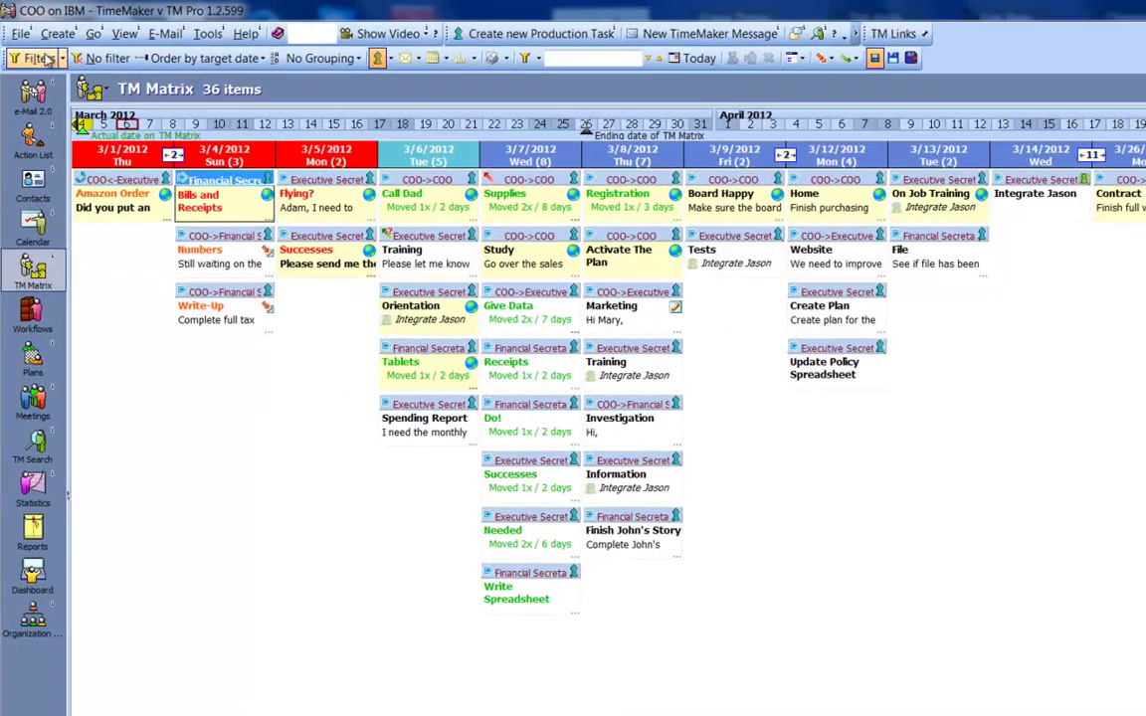
{"action": "left_click", "coordinate": [28, 44]}
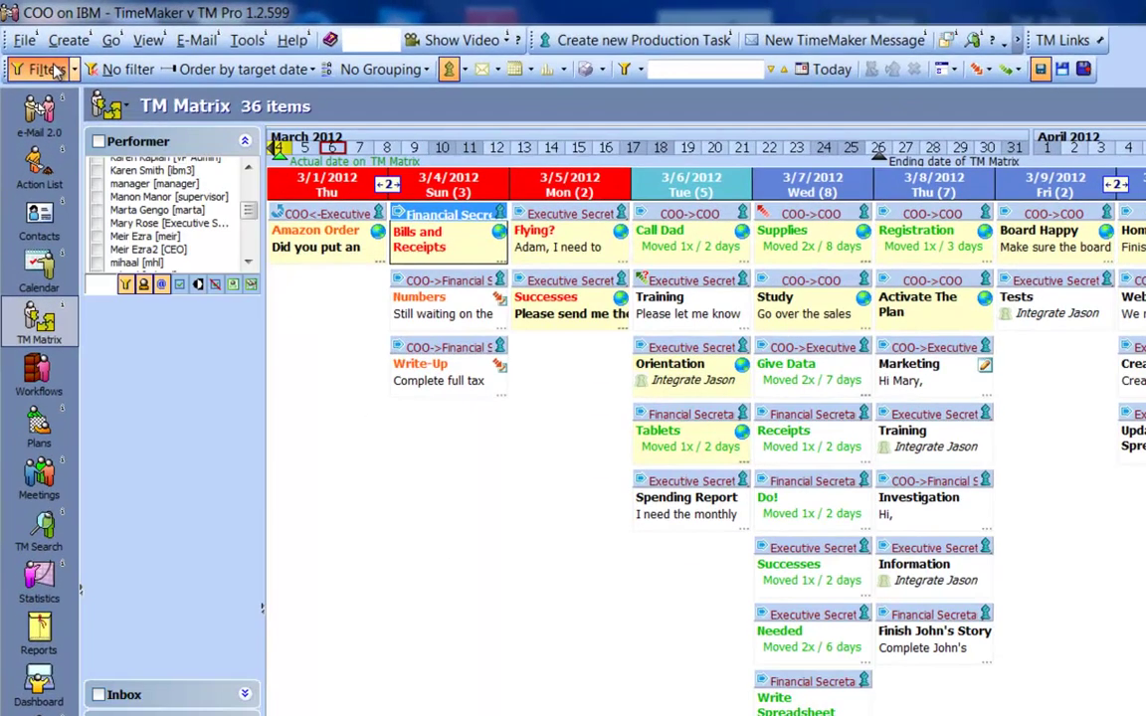
{"action": "left_click", "coordinate": [97, 224]}
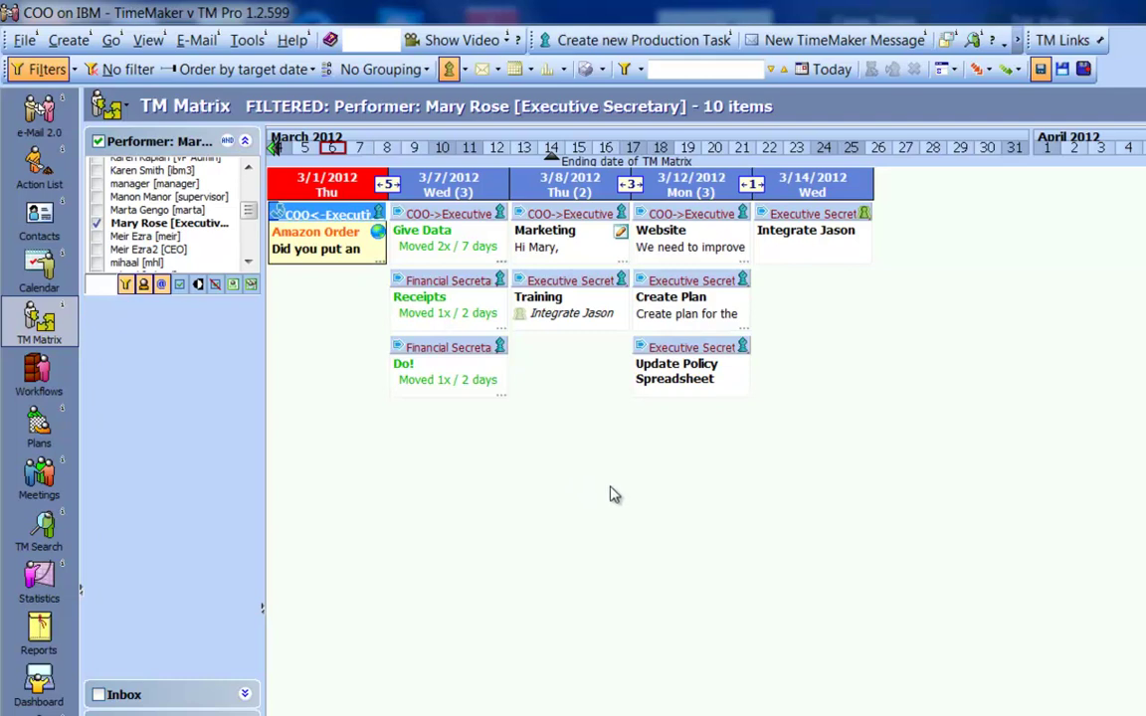
{"action": "left_click", "coordinate": [1010, 69]}
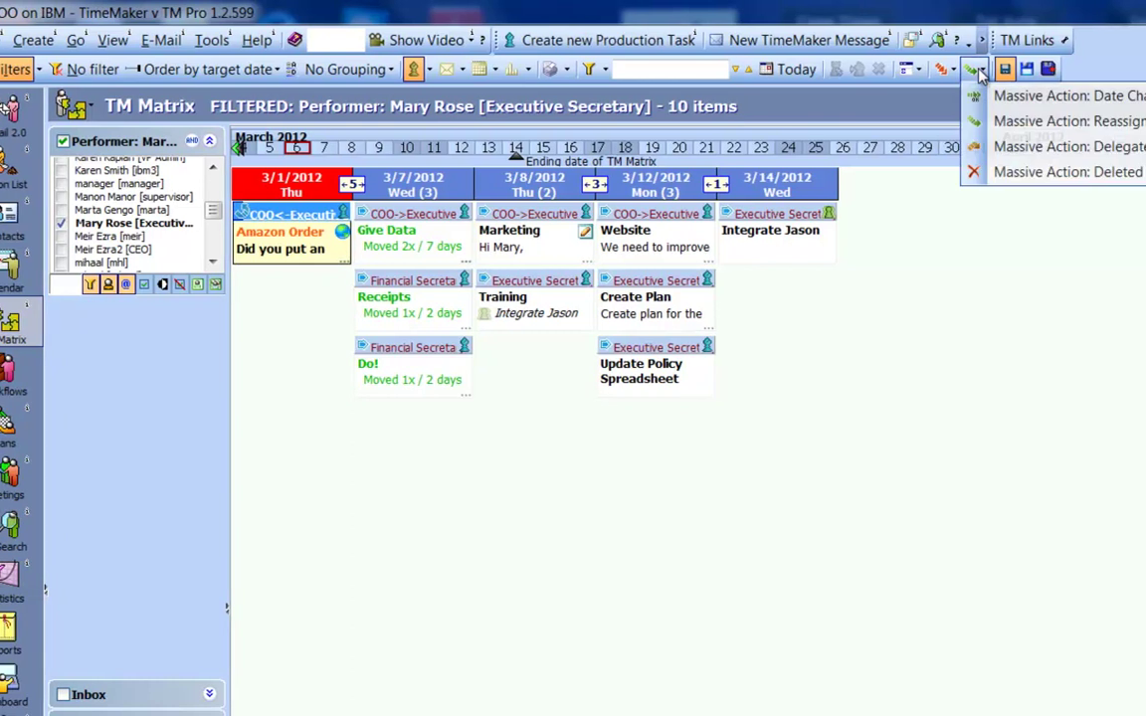
{"action": "left_click", "coordinate": [667, 121]}
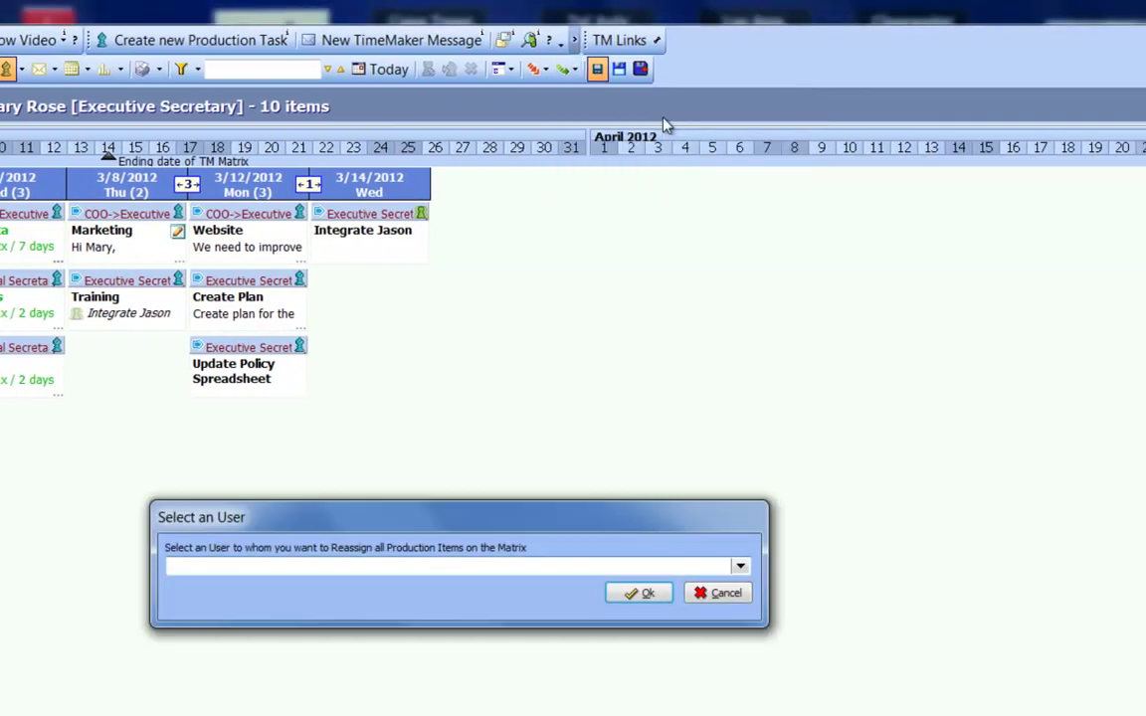
{"action": "type", "text": "nao"}
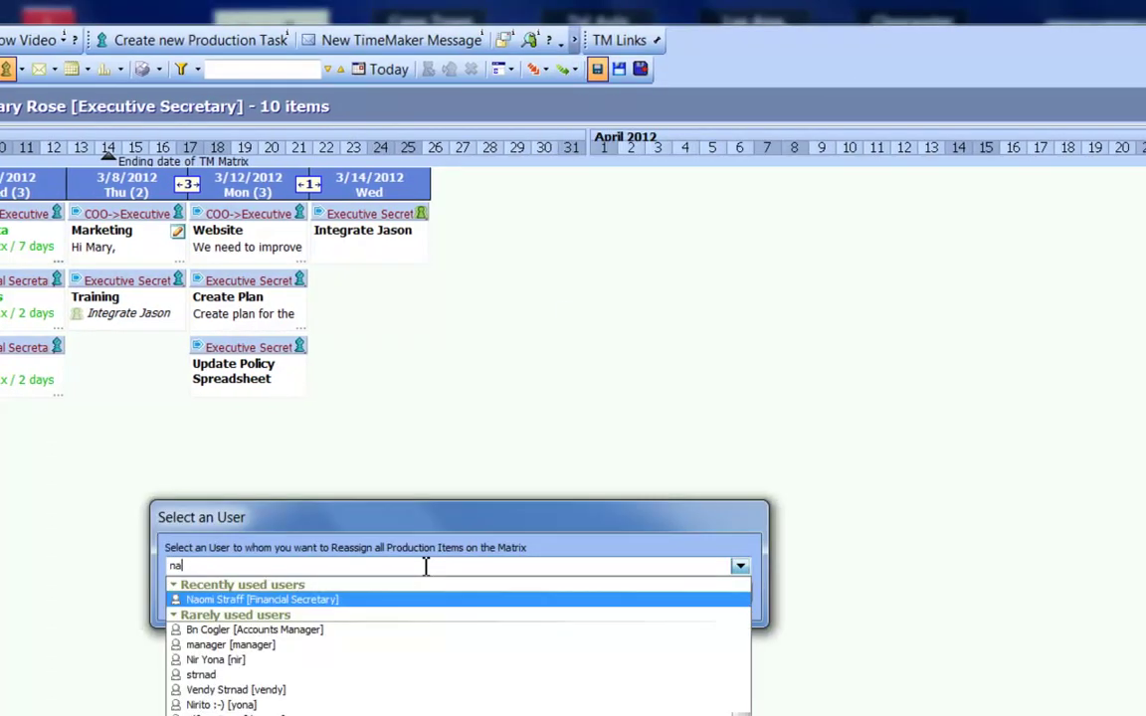
{"action": "left_click", "coordinate": [395, 601]}
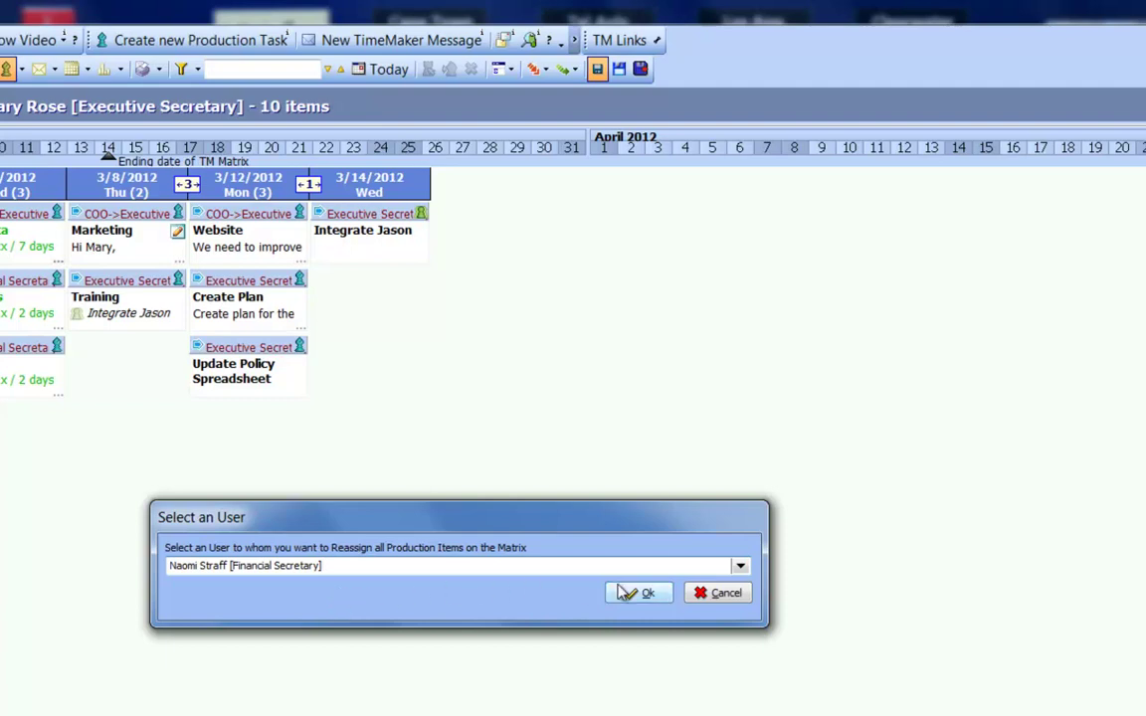
{"action": "left_click", "coordinate": [703, 602]}
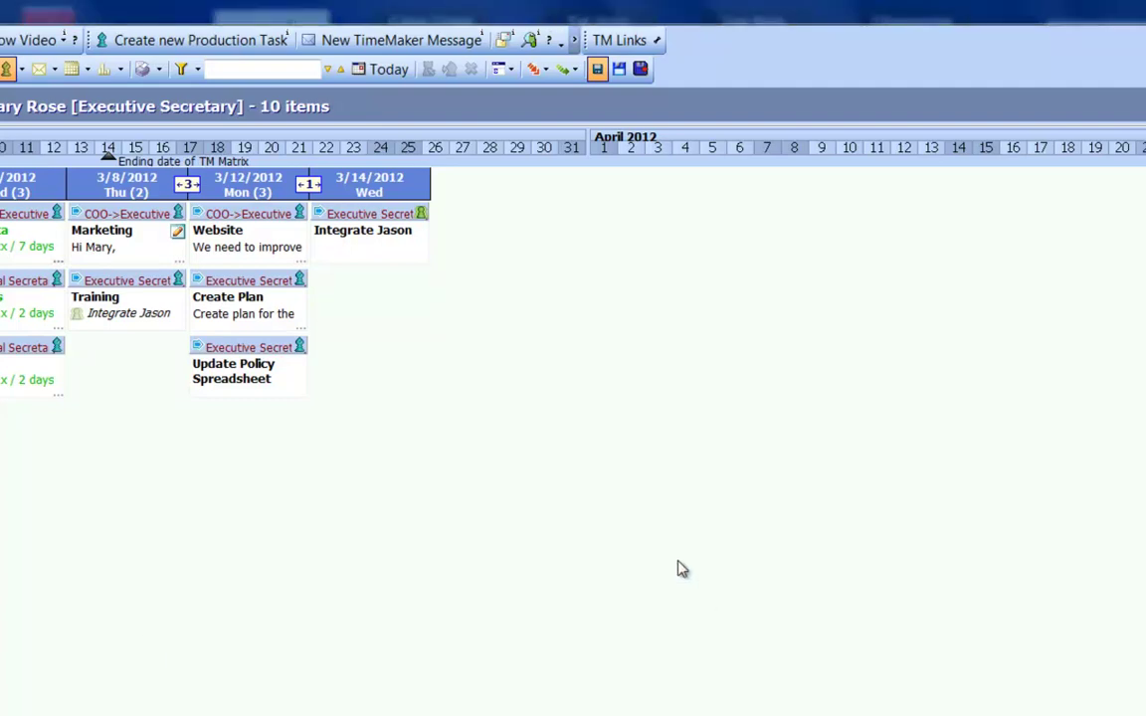
{"action": "left_click", "coordinate": [568, 70]}
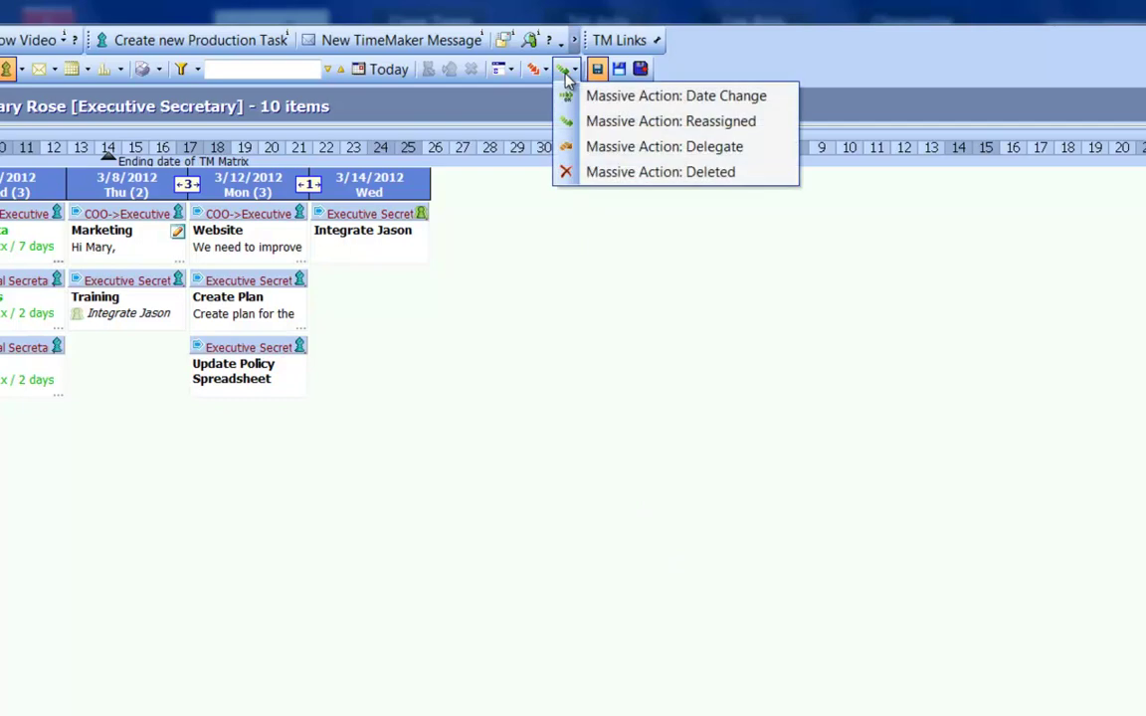
Clear the Performer filter and filter the matrix by Owner to the COO's tasks.
{"action": "left_click", "coordinate": [696, 148]}
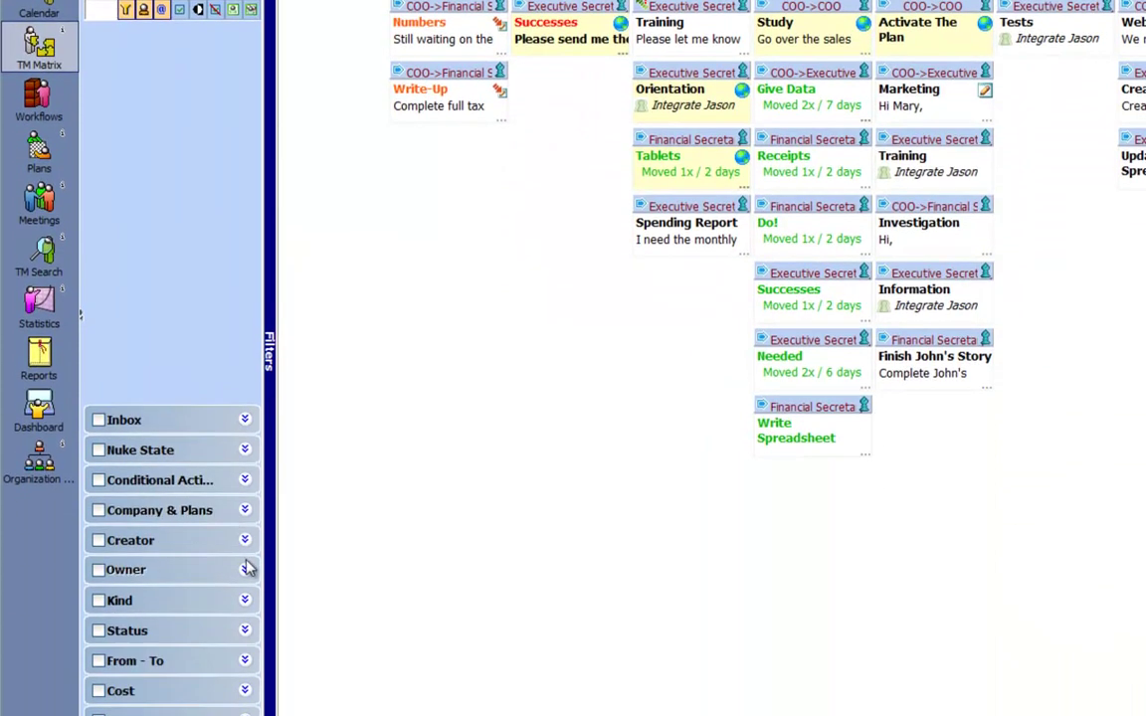
{"action": "left_click", "coordinate": [245, 587]}
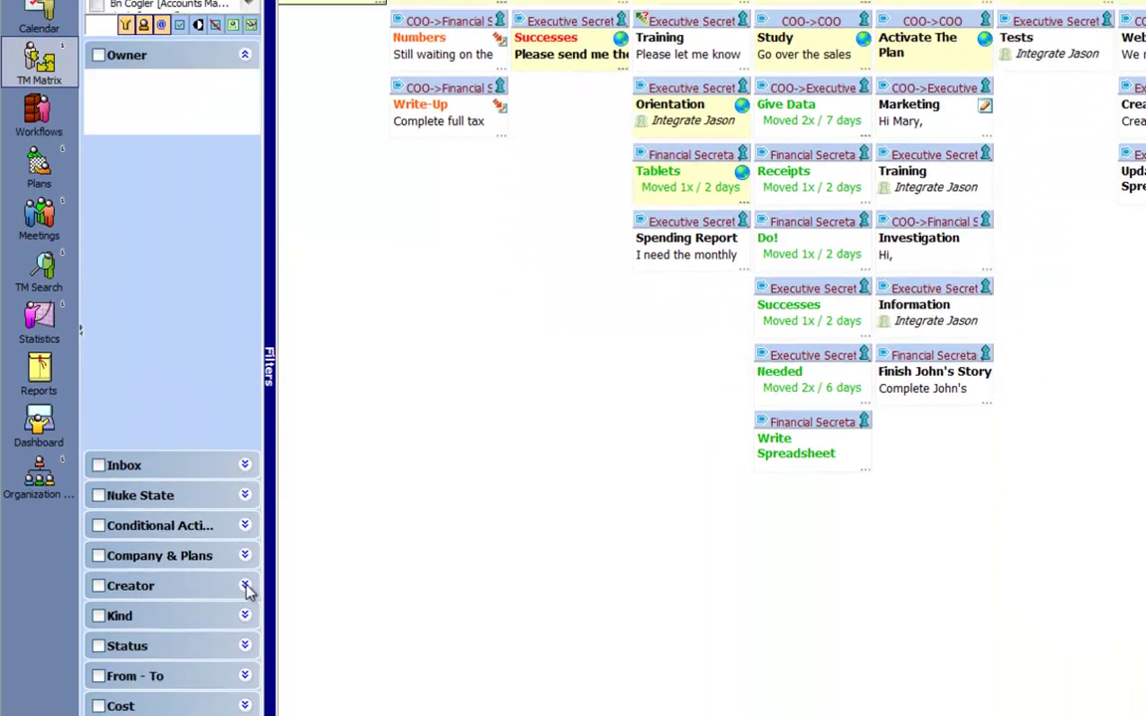
{"action": "left_click", "coordinate": [97, 156]}
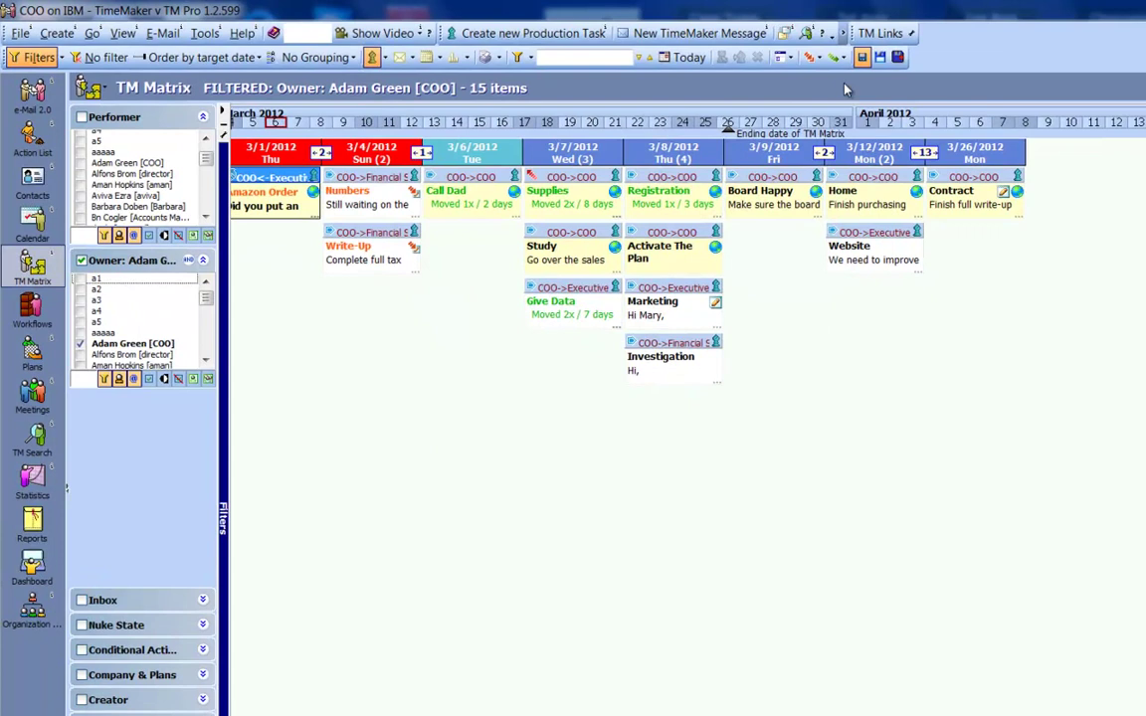
Try Massive Action: Delegate with a user search, cancel it, and reopen the mass-action list.
{"action": "left_click", "coordinate": [840, 57]}
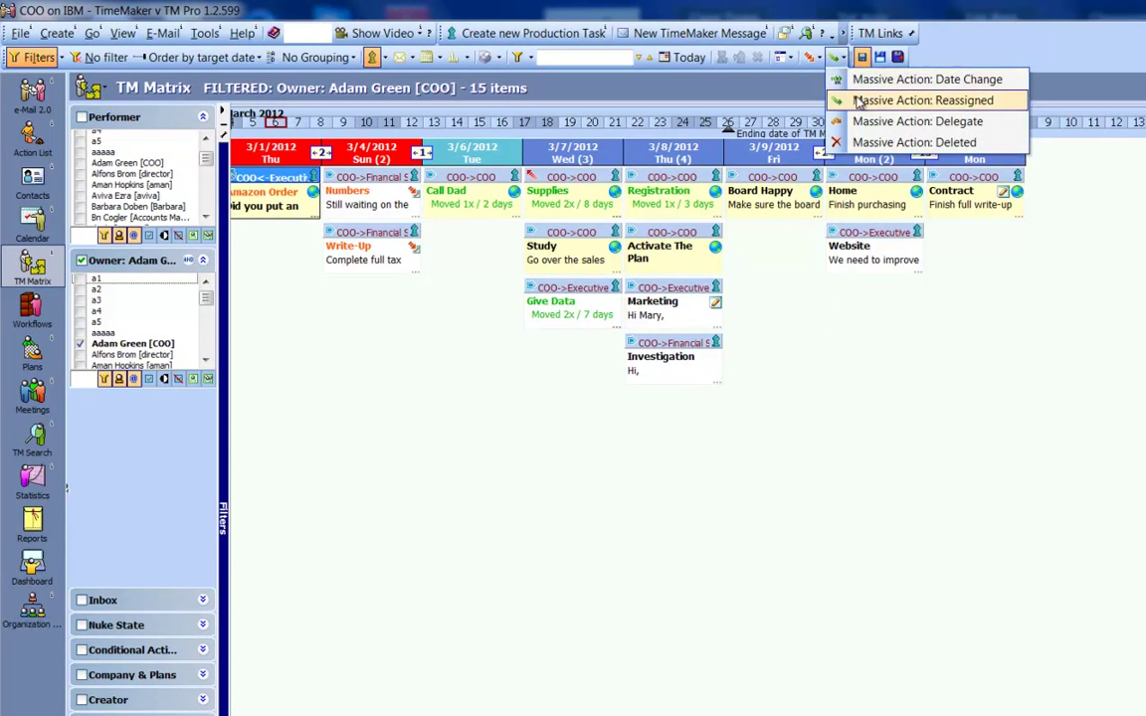
{"action": "left_click", "coordinate": [895, 121]}
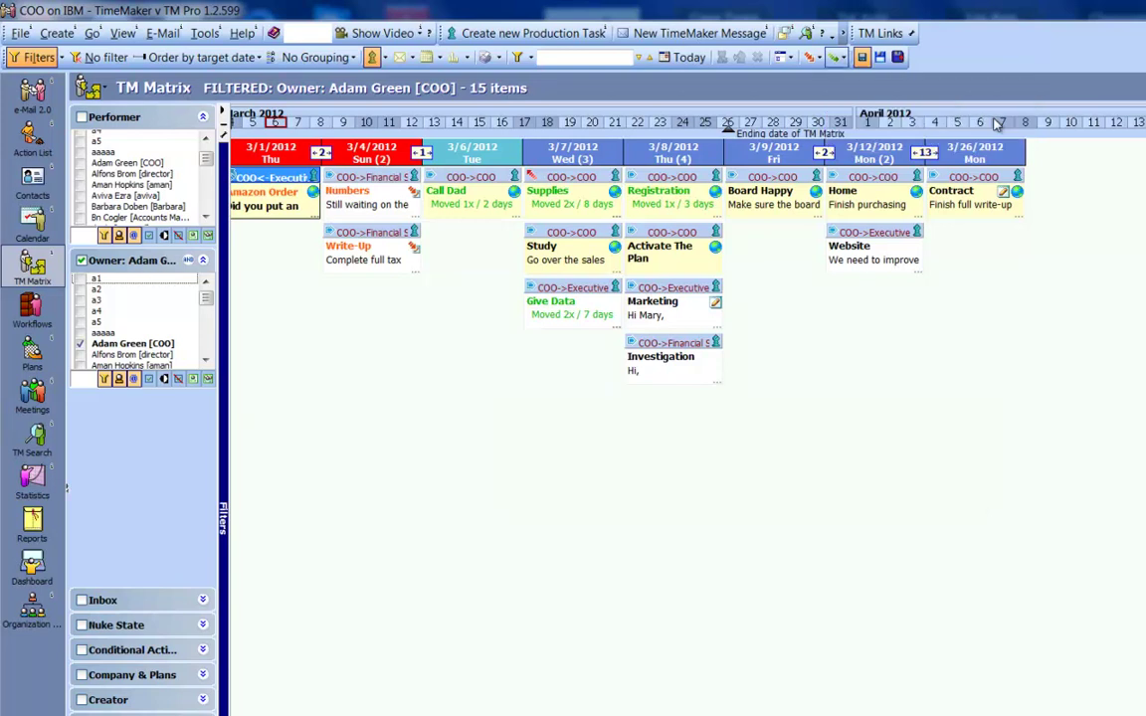
{"action": "type", "text": "mary"}
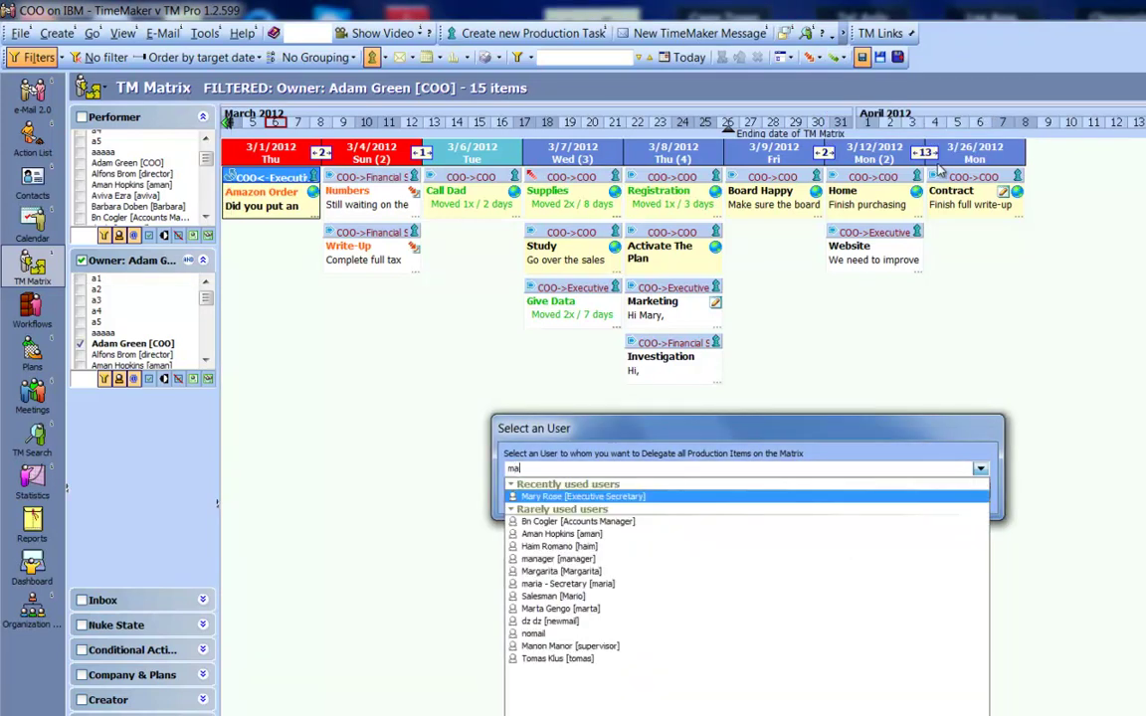
{"action": "left_click", "coordinate": [916, 426]}
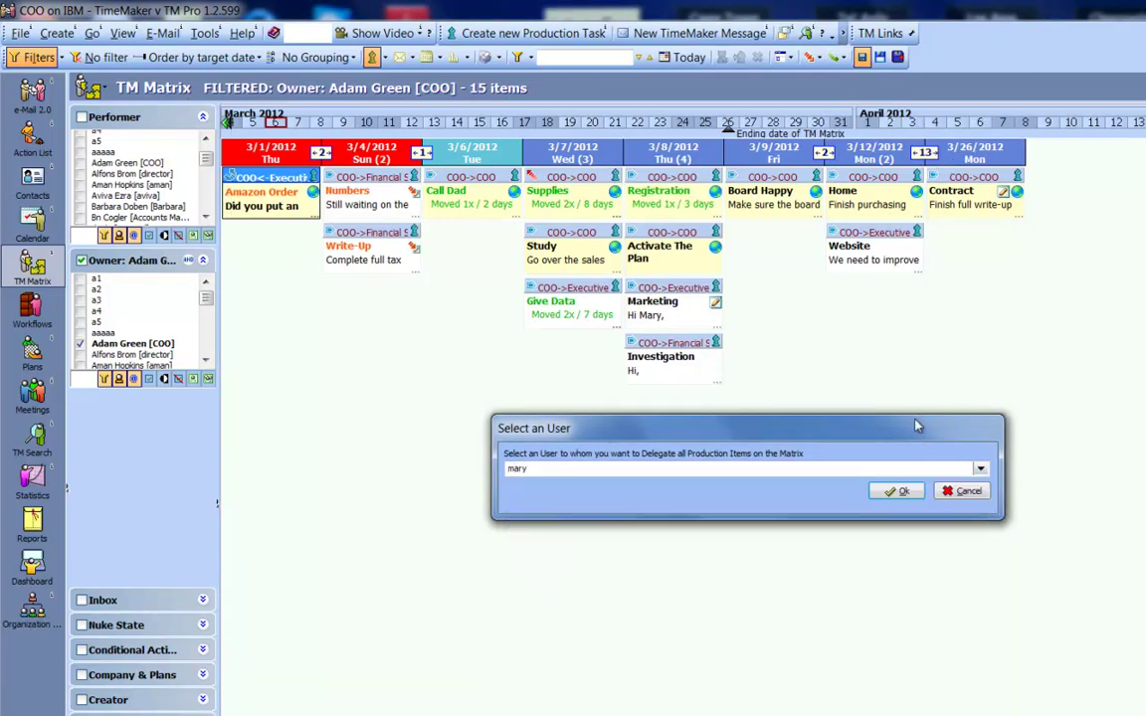
{"action": "left_click", "coordinate": [961, 491]}
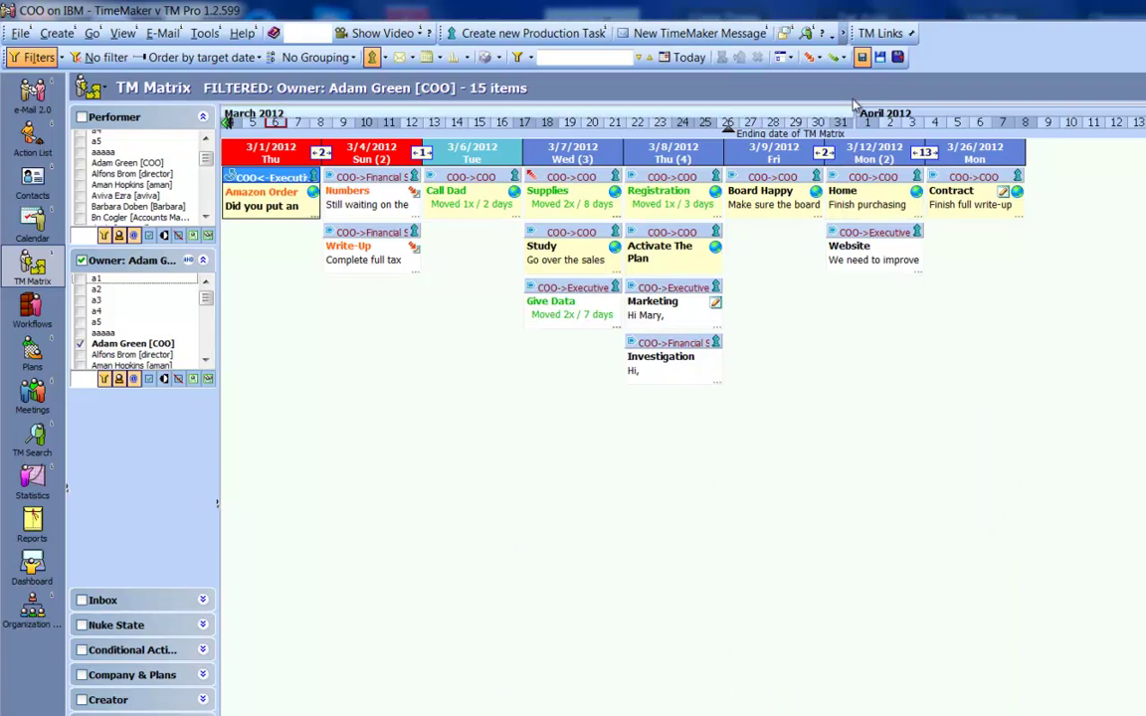
{"action": "left_click", "coordinate": [838, 56]}
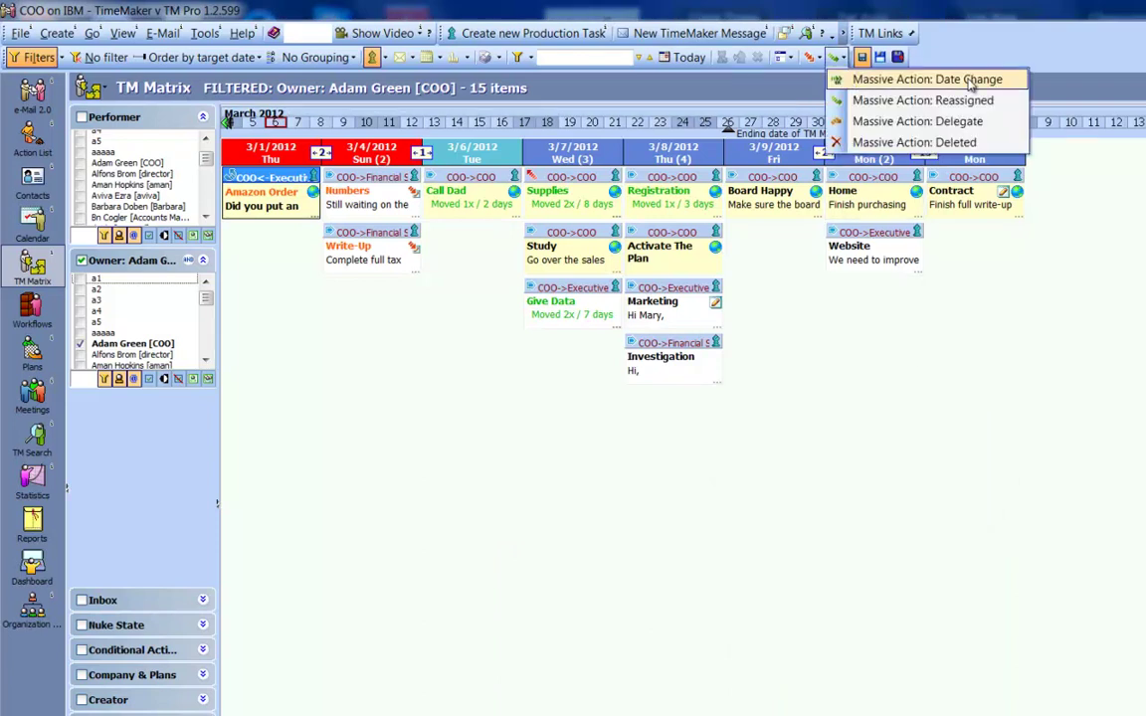
{"action": "left_click", "coordinate": [1015, 142]}
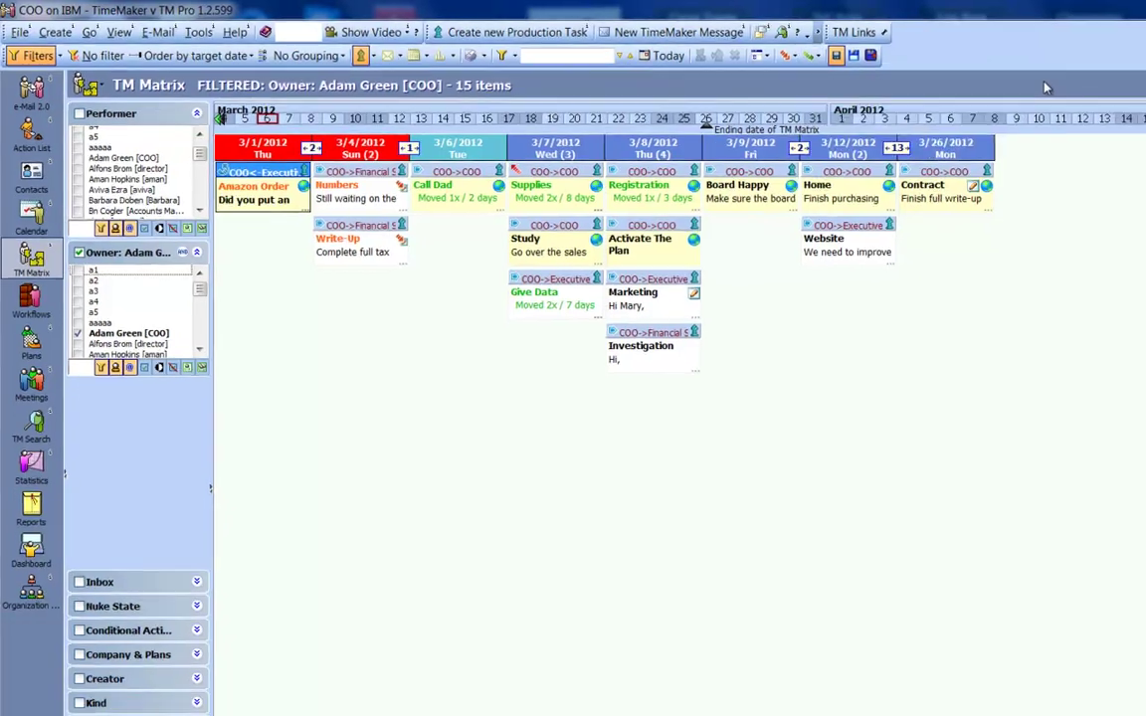